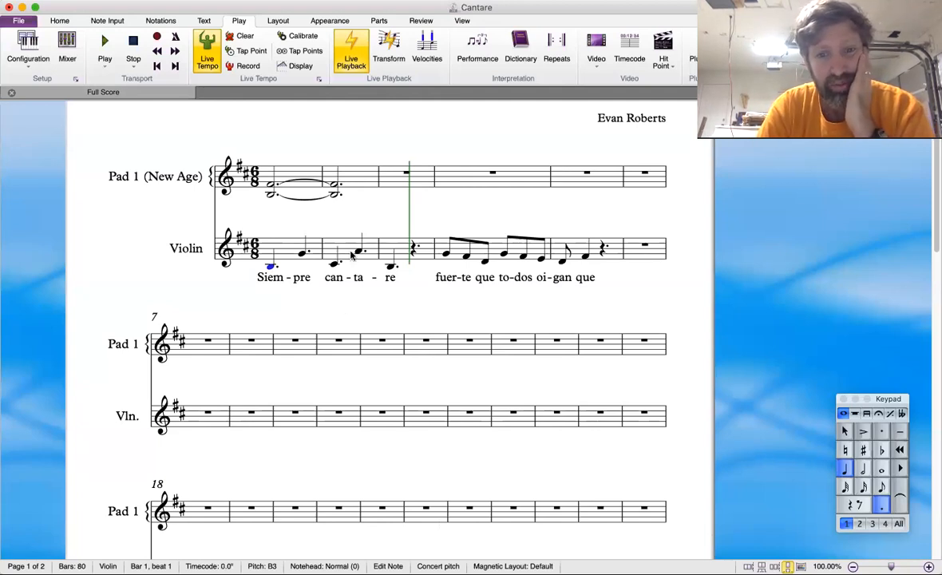
scroll(351, 272, up, 3)
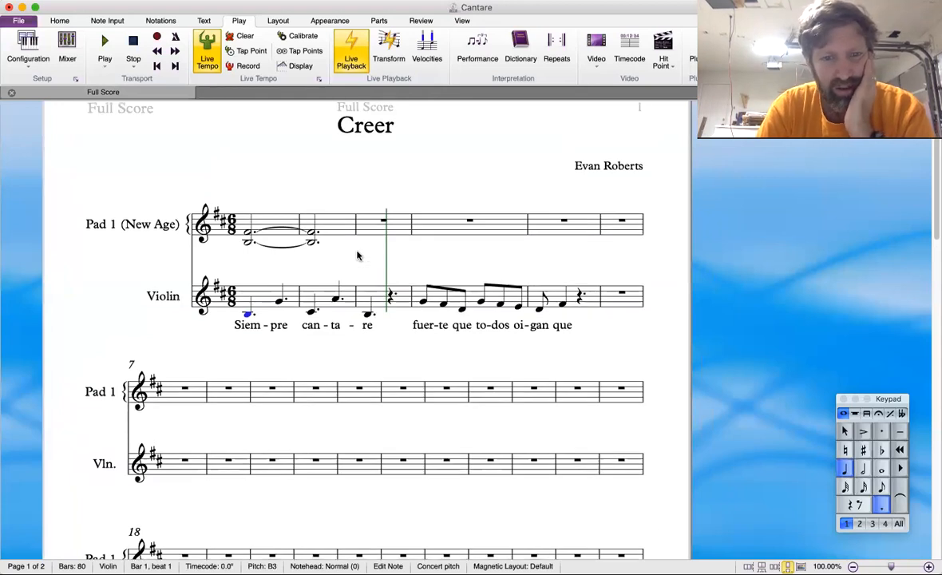
scroll(357, 276, left, 2)
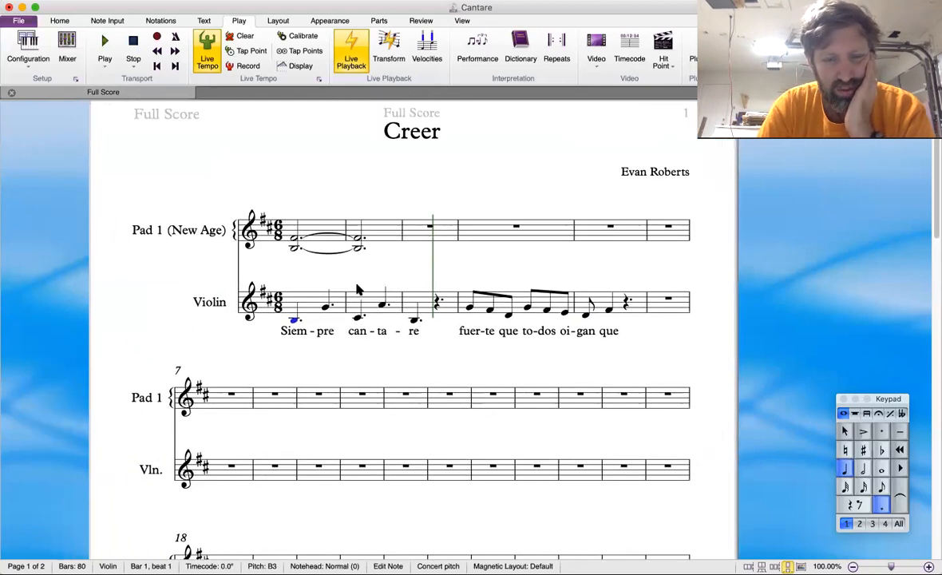
key(m)
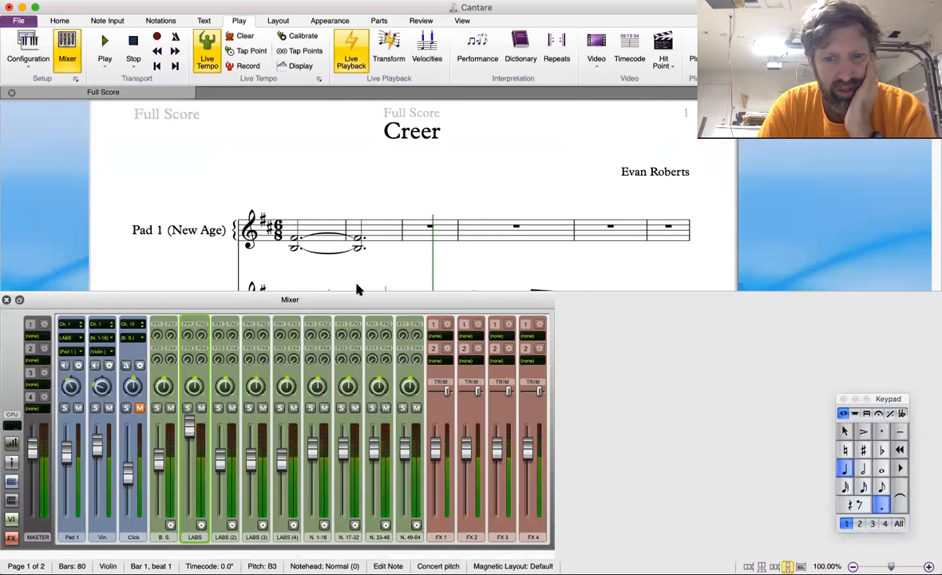
key(m)
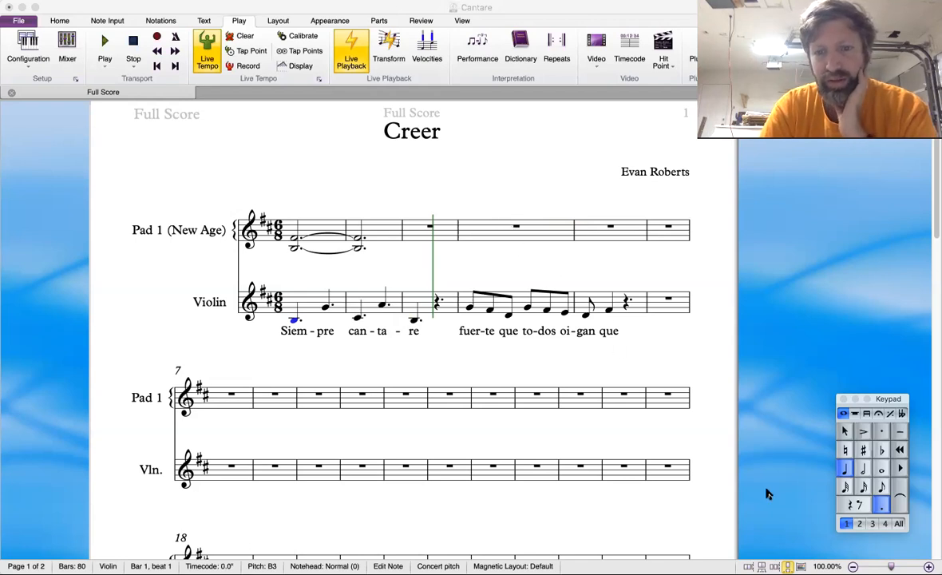
key(super+q)
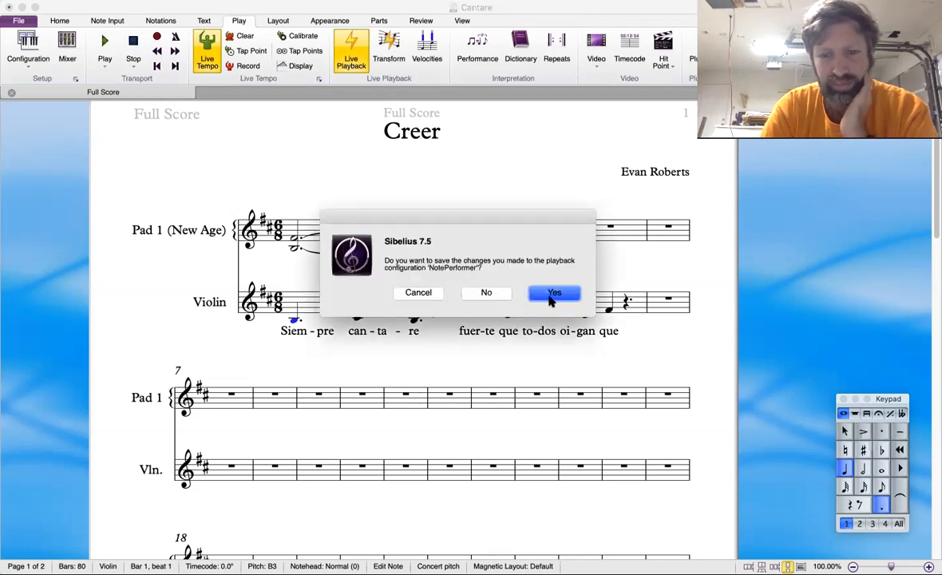
click(418, 292)
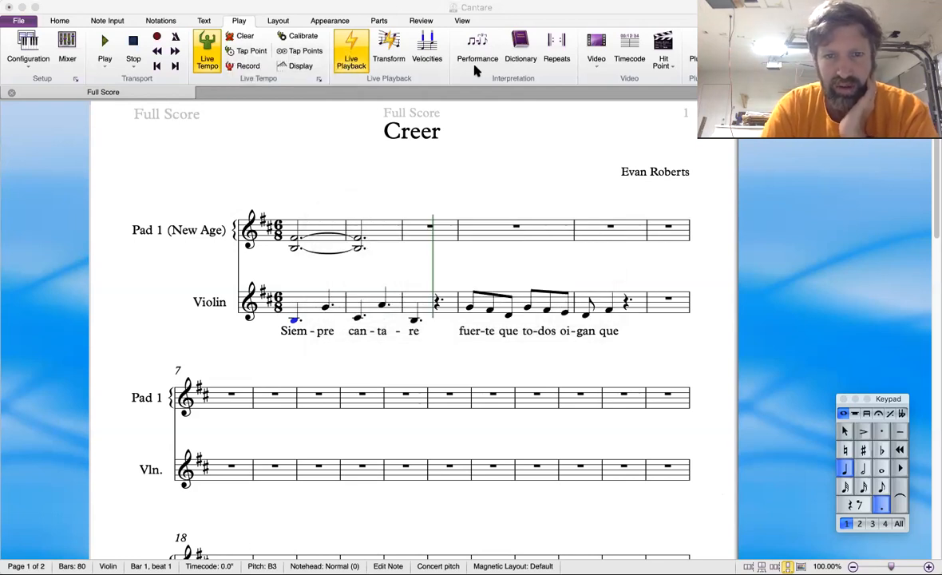
text(Default)
key(Return)
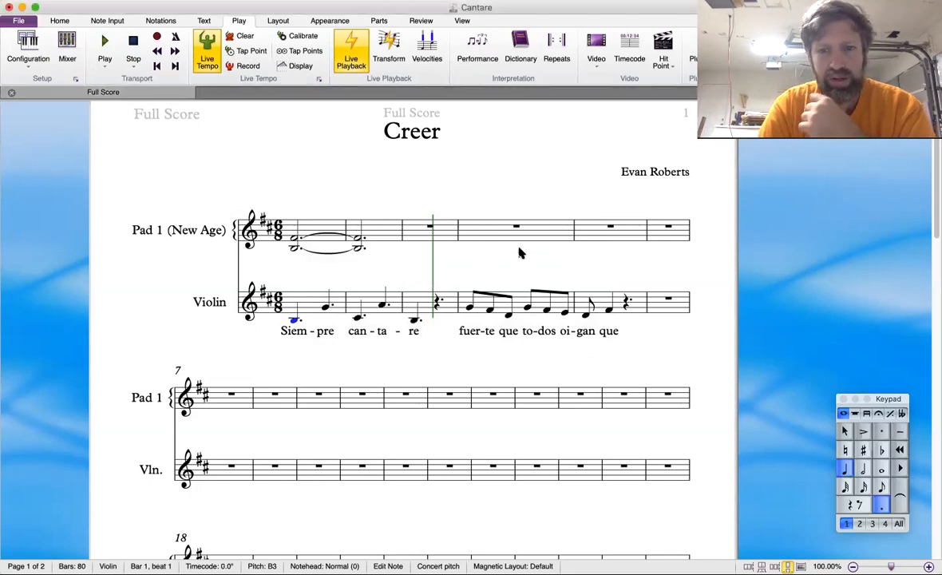
key(Escape)
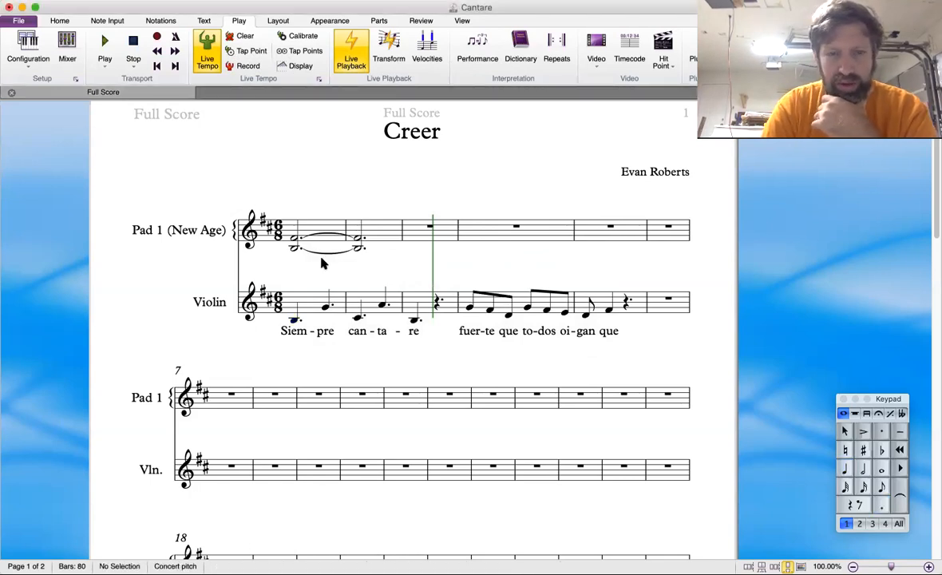
Step: Add a Drum Set (Rock) instrument to the score from the Drum Kit and Drum Set family
key(i)
scroll(151, 275, up, 3)
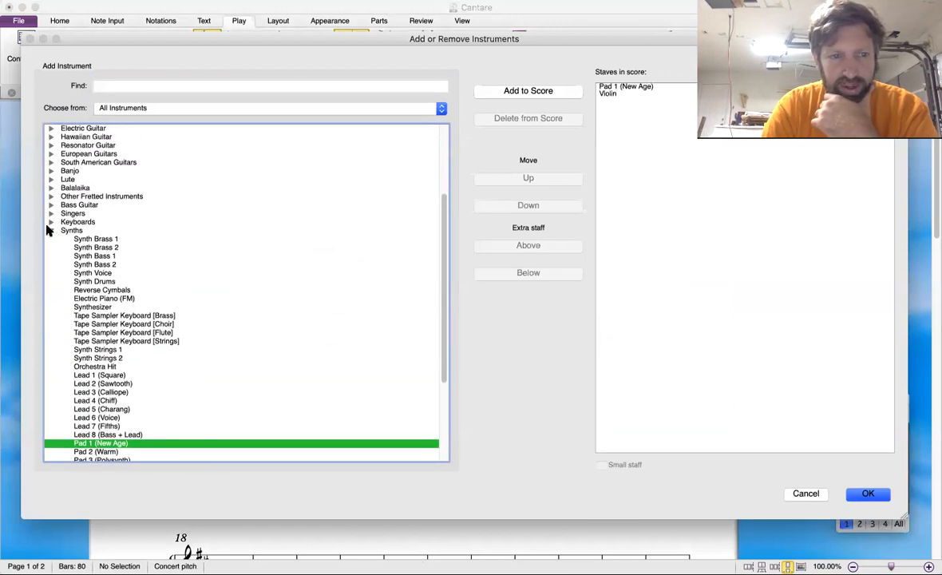
click(51, 230)
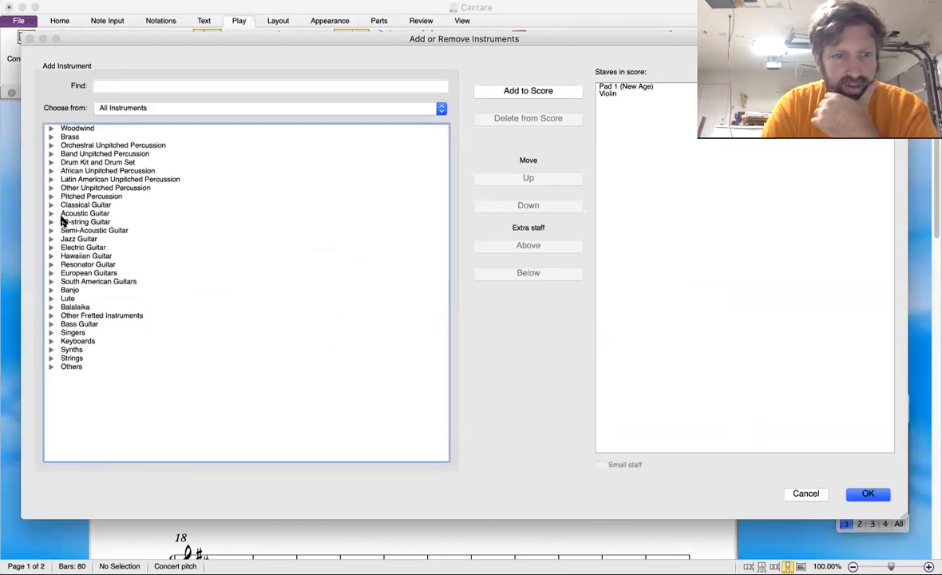
click(51, 162)
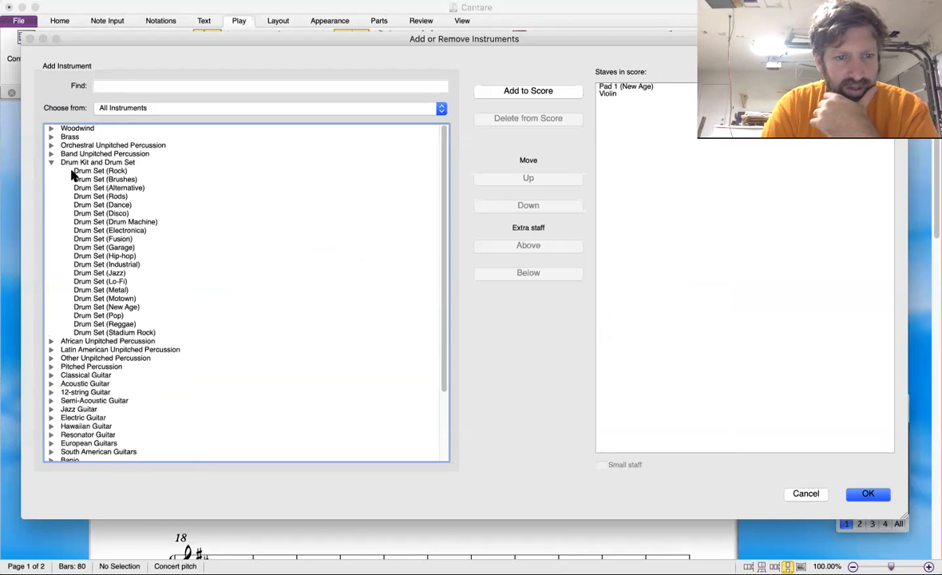
click(71, 171)
click(538, 90)
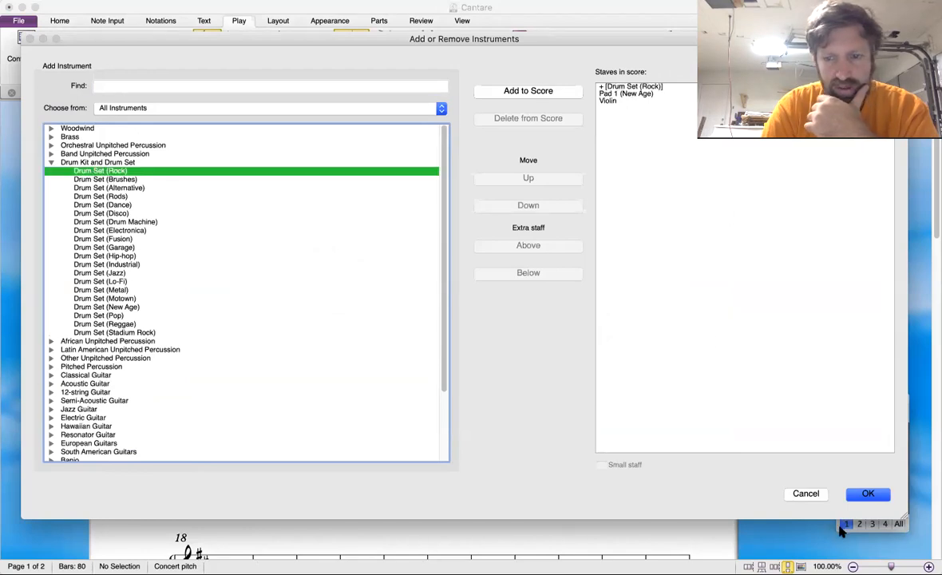
click(864, 494)
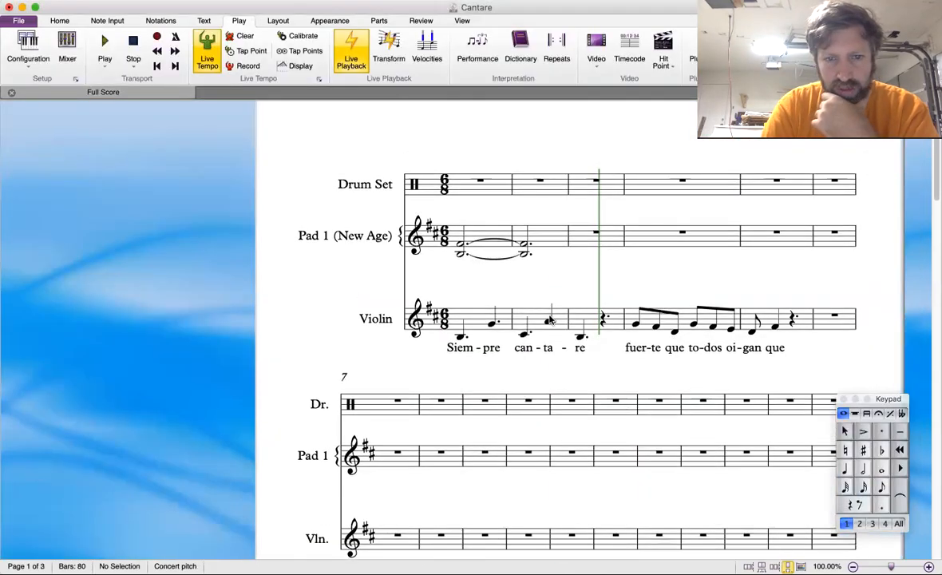
key(i)
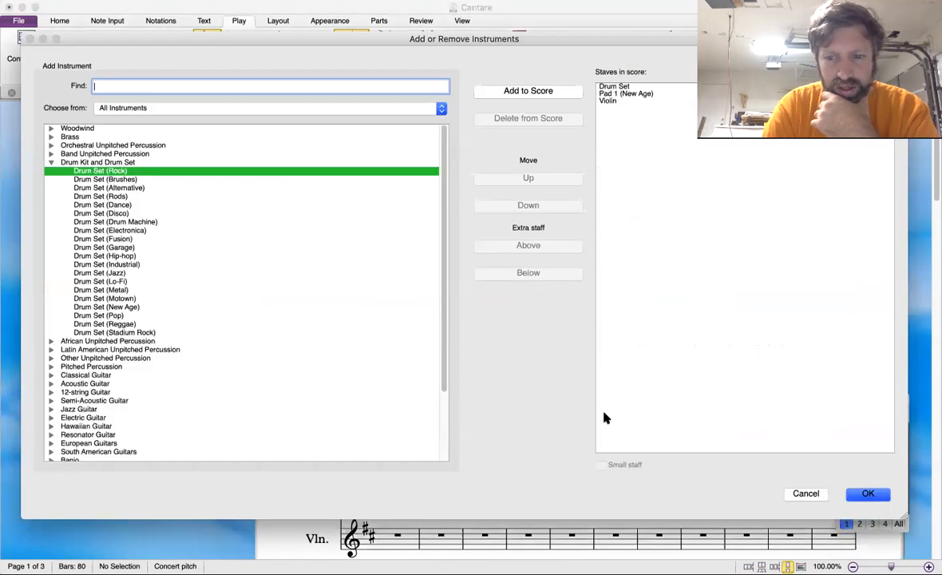
click(800, 494)
Step: Assign the drum set's playback device to LABS (2) in the mixer
key(m)
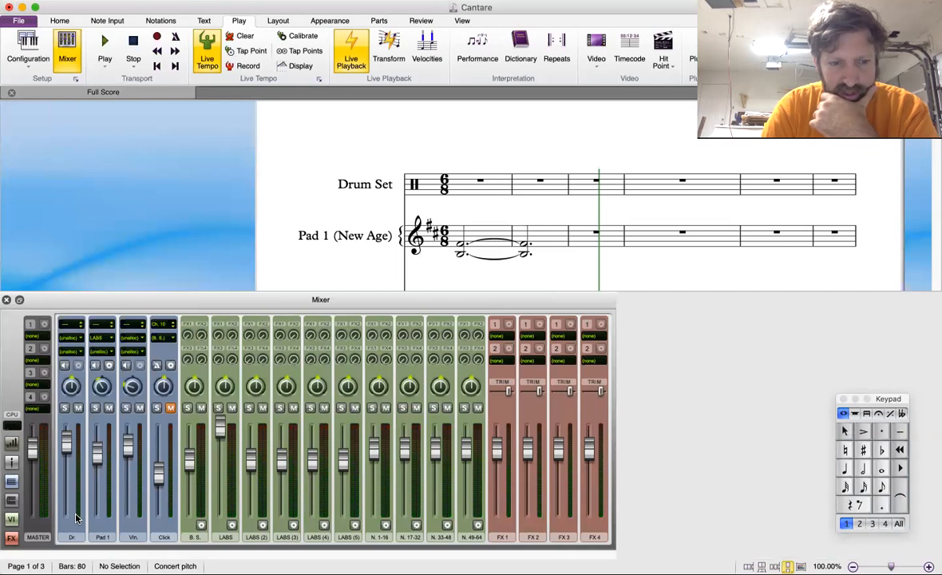
click(70, 324)
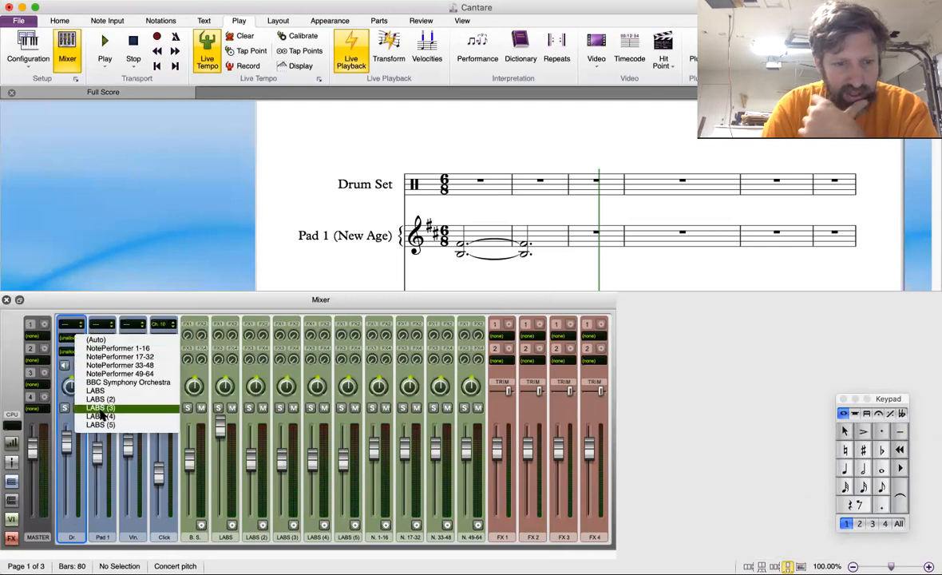
click(104, 399)
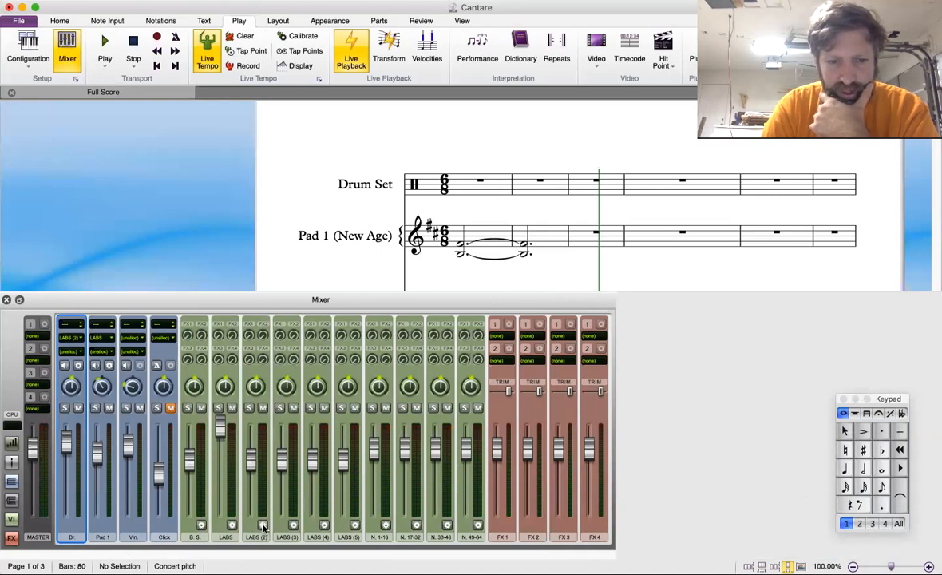
Step: Hide the effects strips in the mixer and keep the virtual instrument strips shown
click(11, 519)
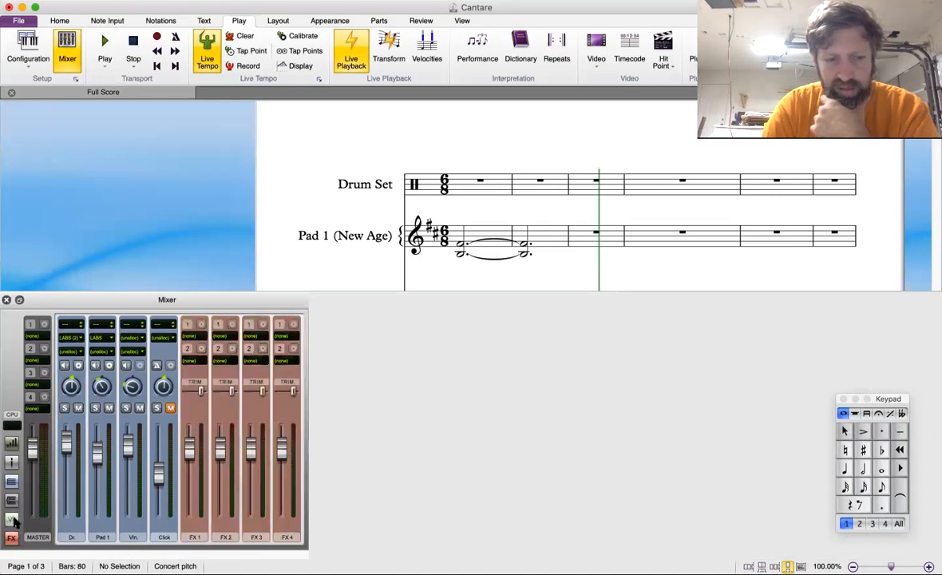
click(11, 520)
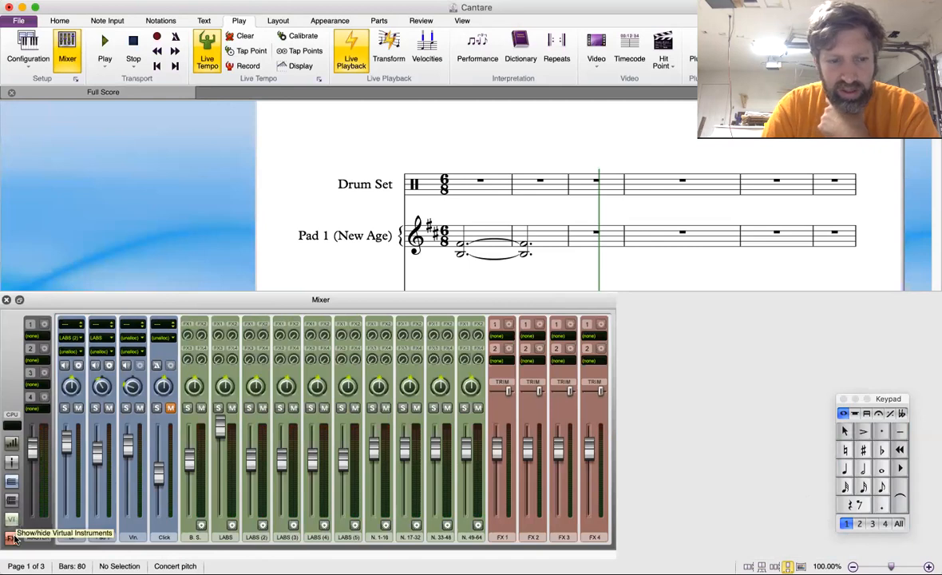
click(11, 519)
click(11, 520)
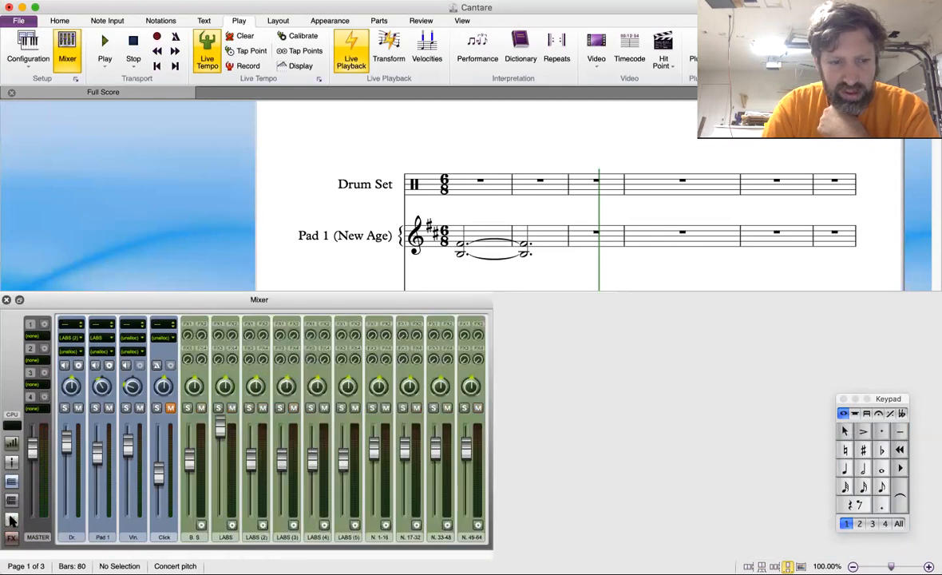
click(12, 500)
click(12, 500)
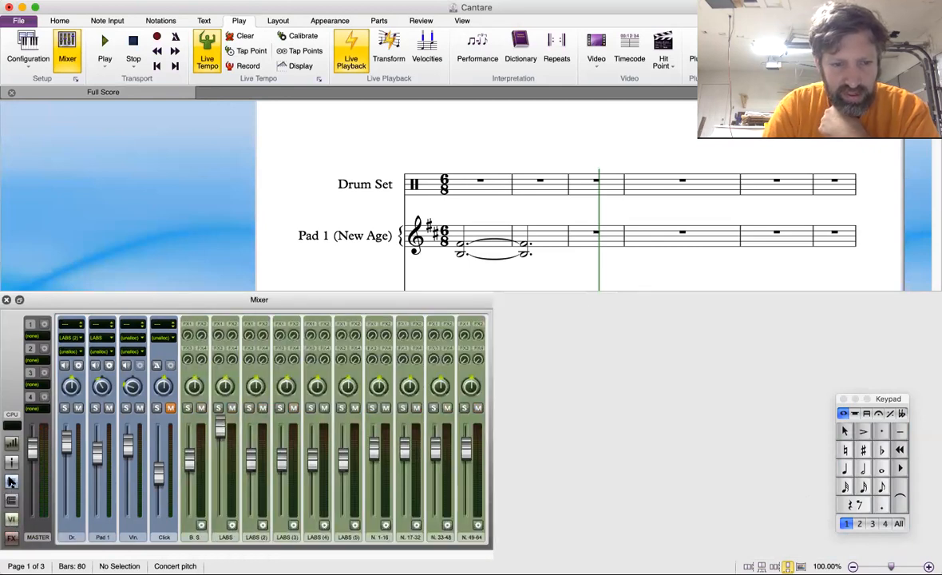
click(10, 481)
click(12, 463)
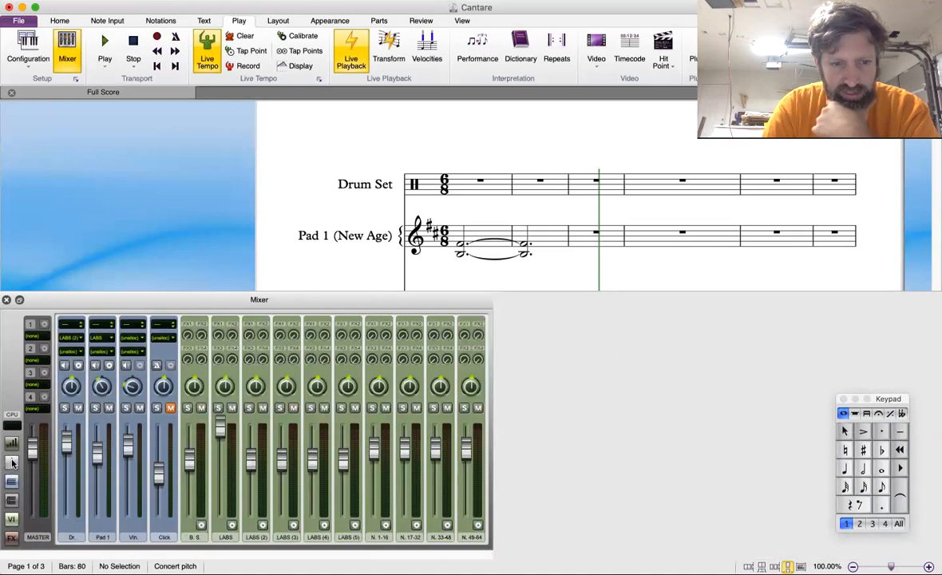
click(11, 443)
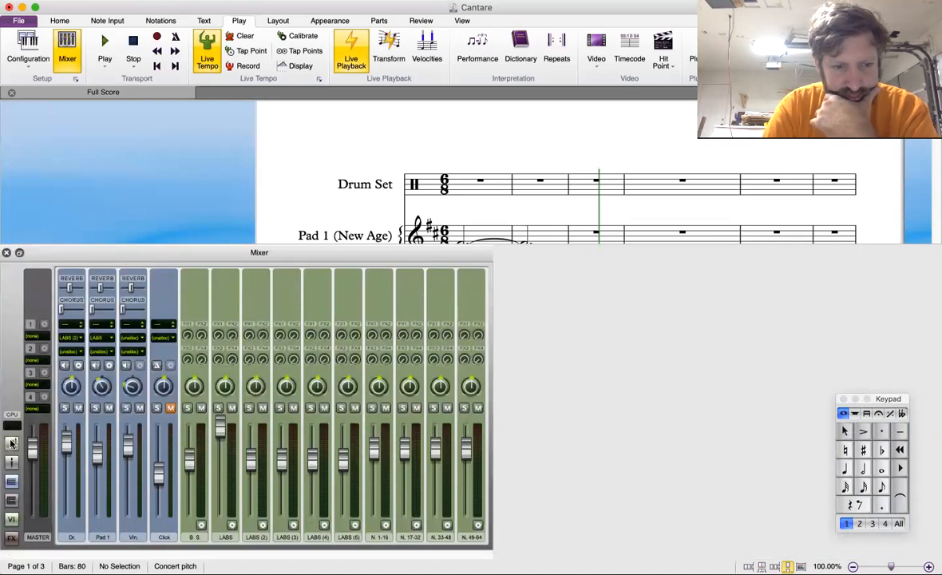
click(11, 443)
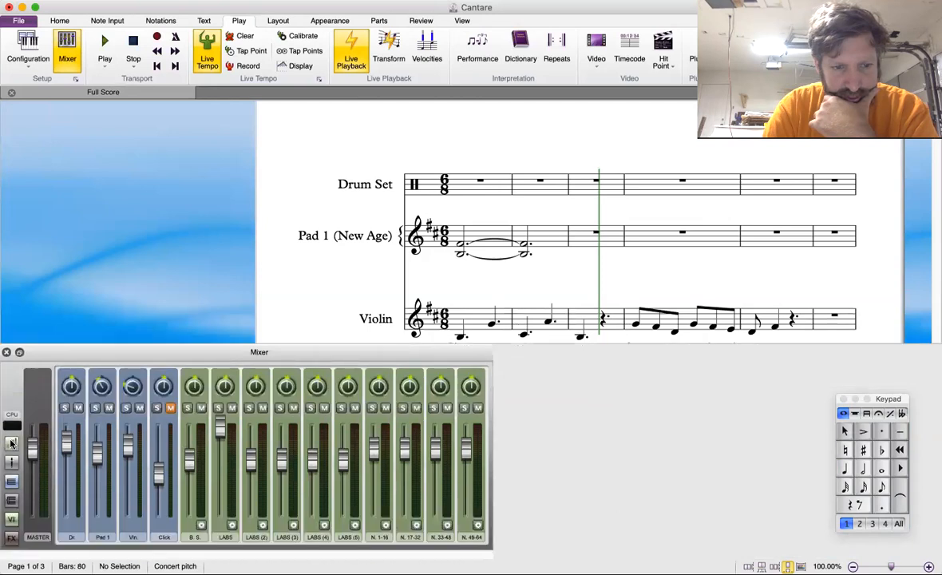
click(11, 443)
click(11, 443)
click(11, 443)
click(11, 447)
click(11, 446)
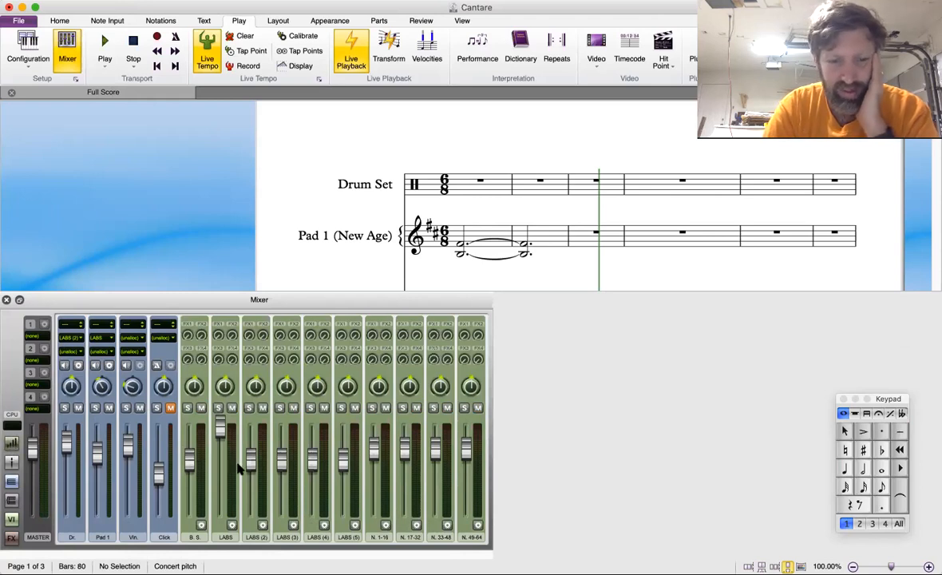
Step: Open the LABS (2) virtual instrument from the mixer and load the Drums preset from the Drums category
click(264, 524)
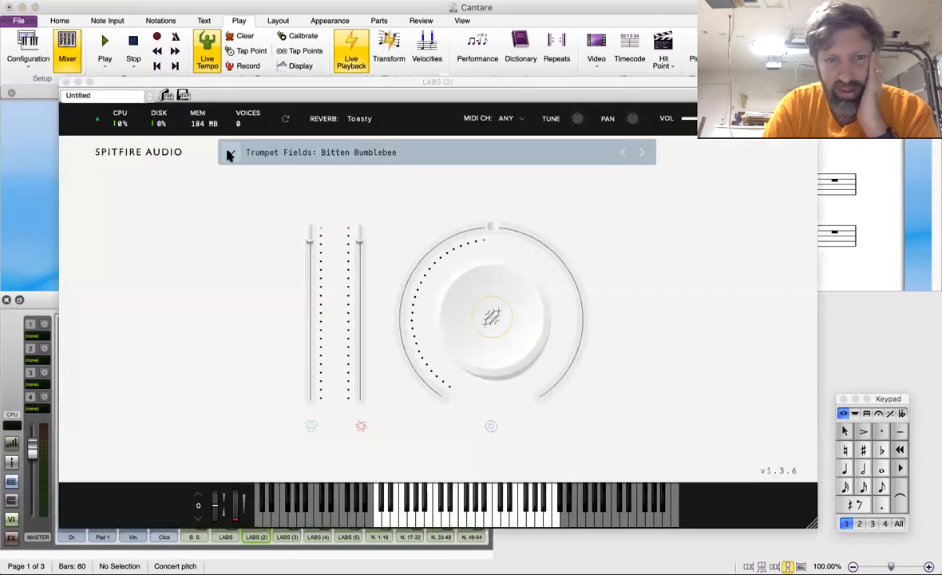
click(228, 152)
click(270, 233)
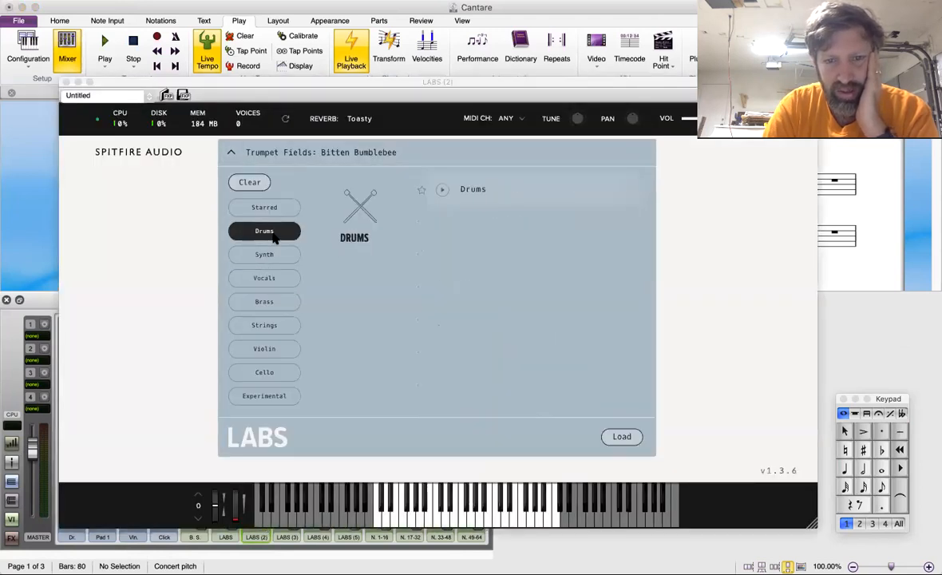
double_click(471, 192)
Step: Audition a few notes of the Drums preset on the instrument's keyboard, and close its window and the mixer
click(384, 512)
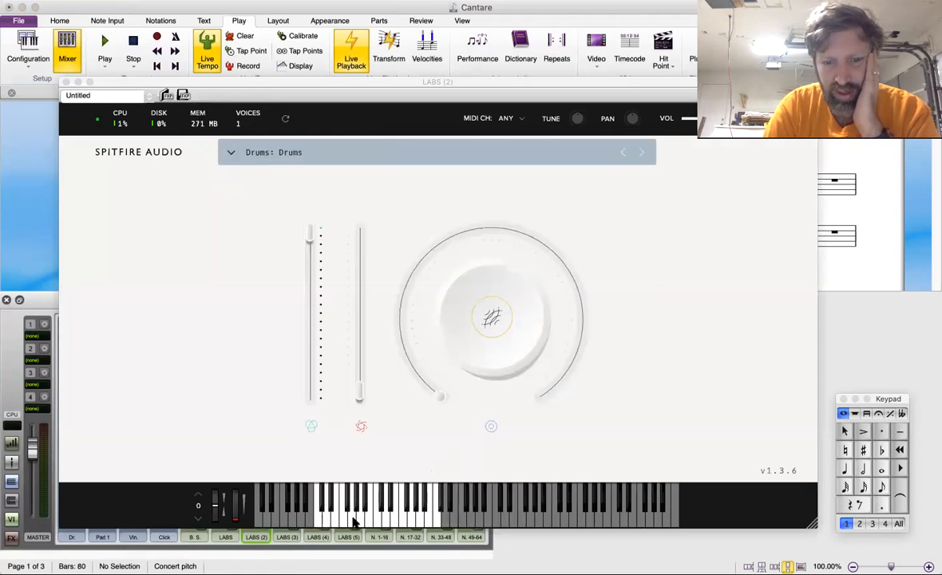
click(318, 521)
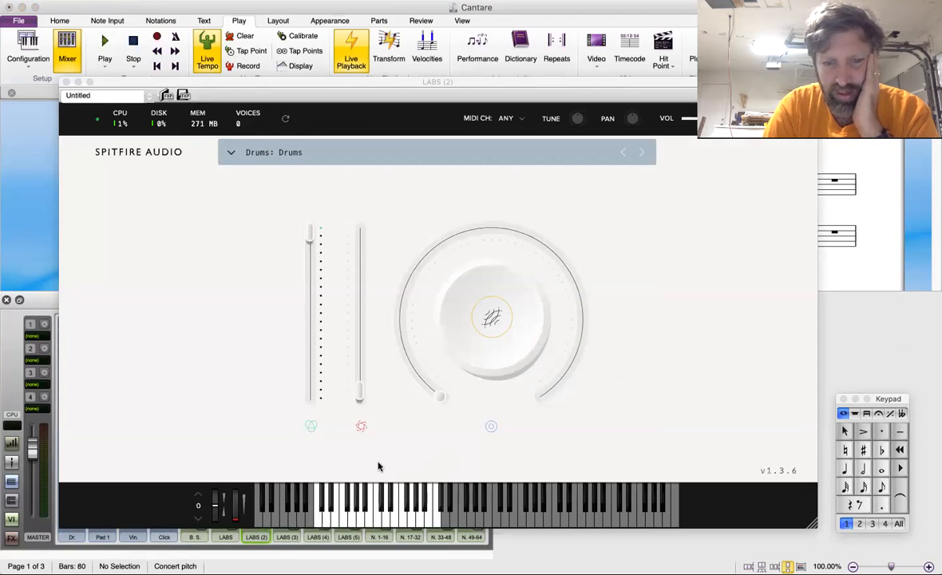
click(521, 94)
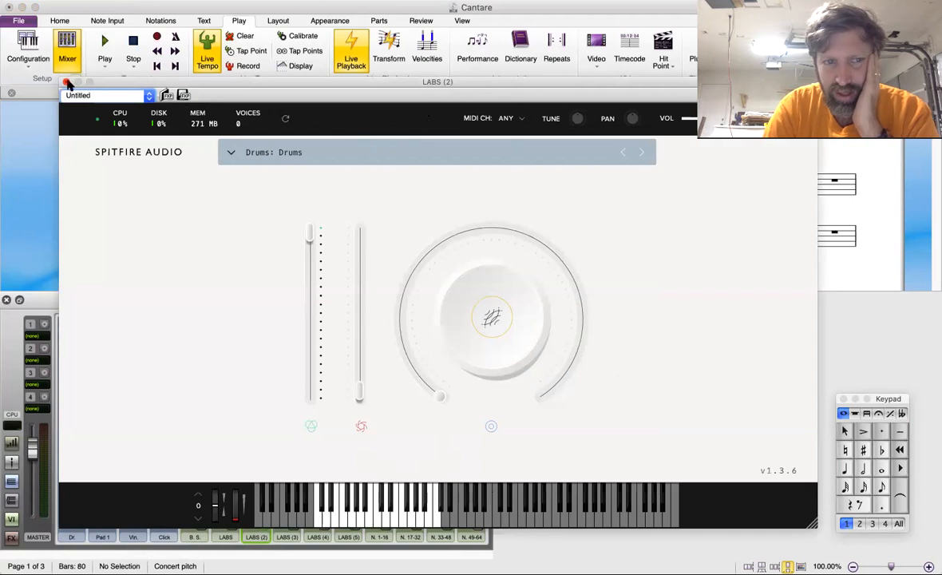
click(68, 83)
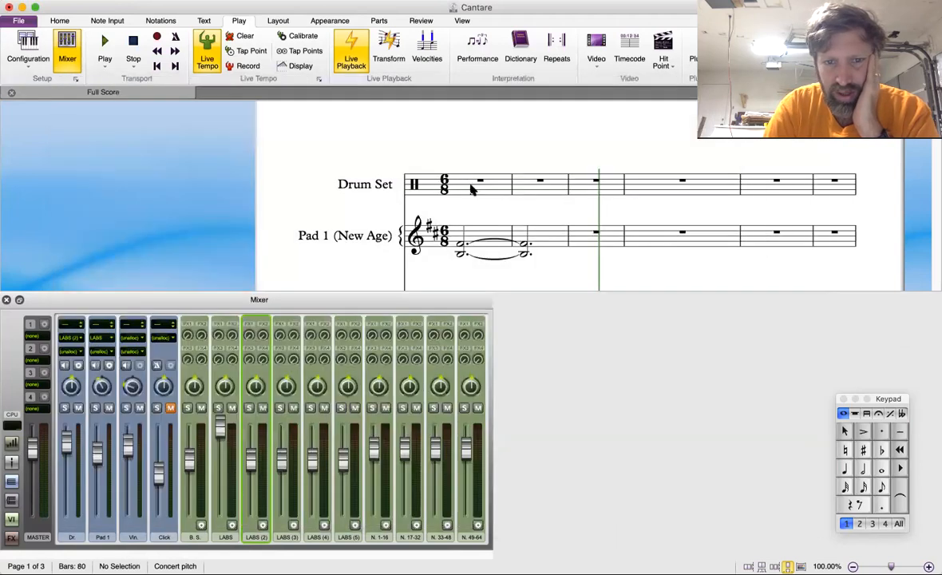
key(m)
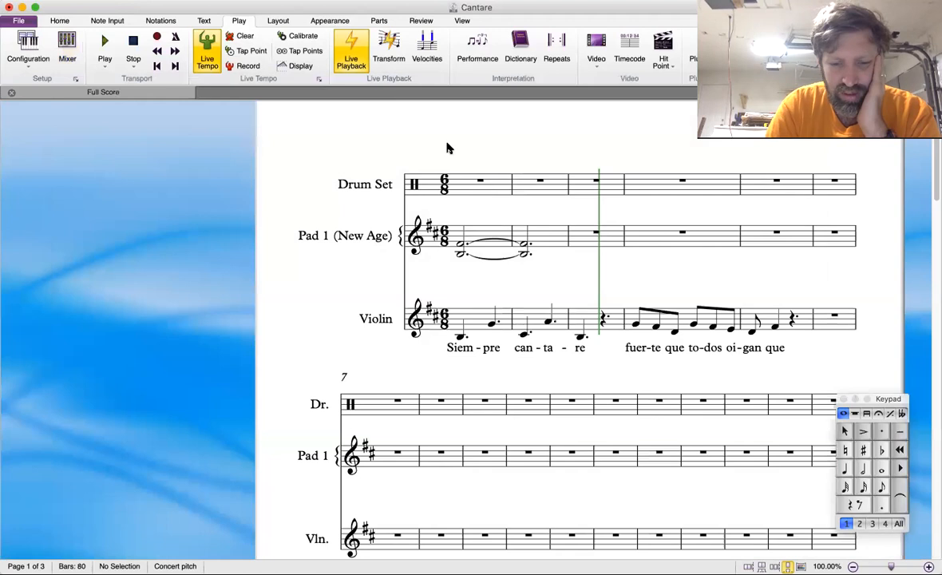
key(i)
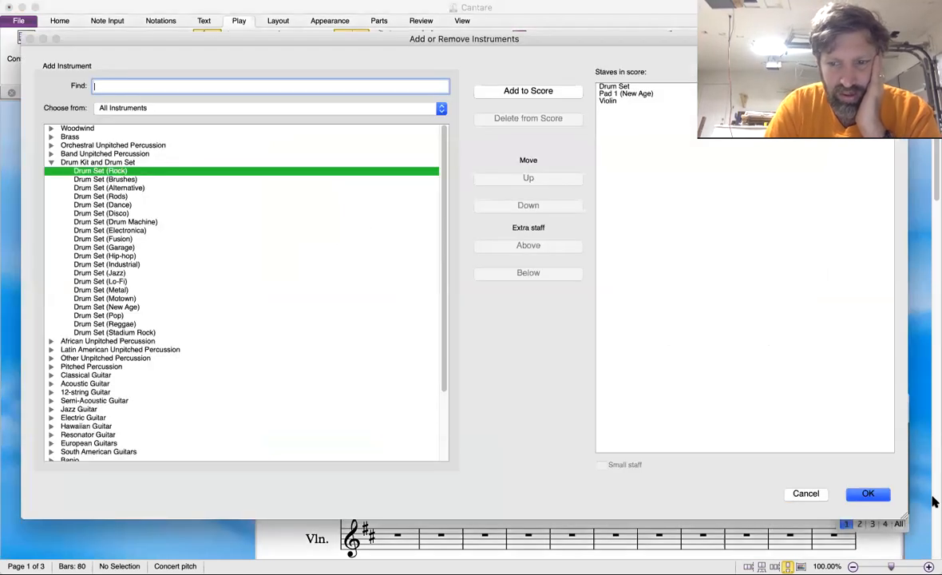
click(808, 494)
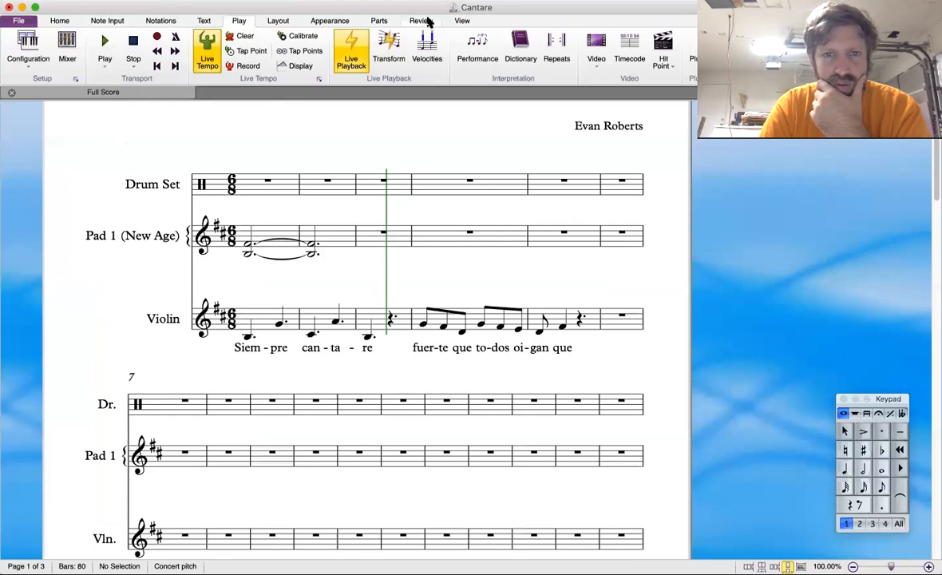
click(409, 20)
click(455, 20)
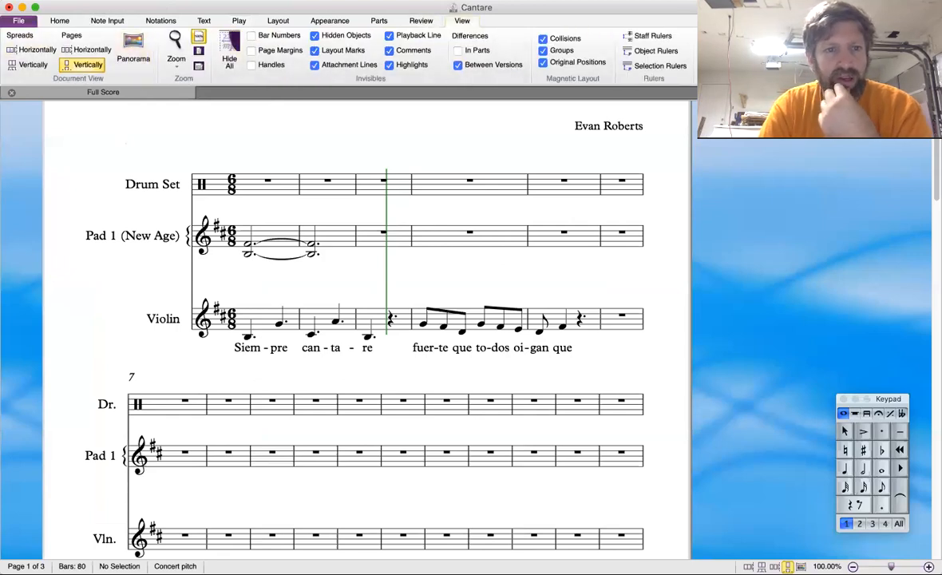
click(383, 21)
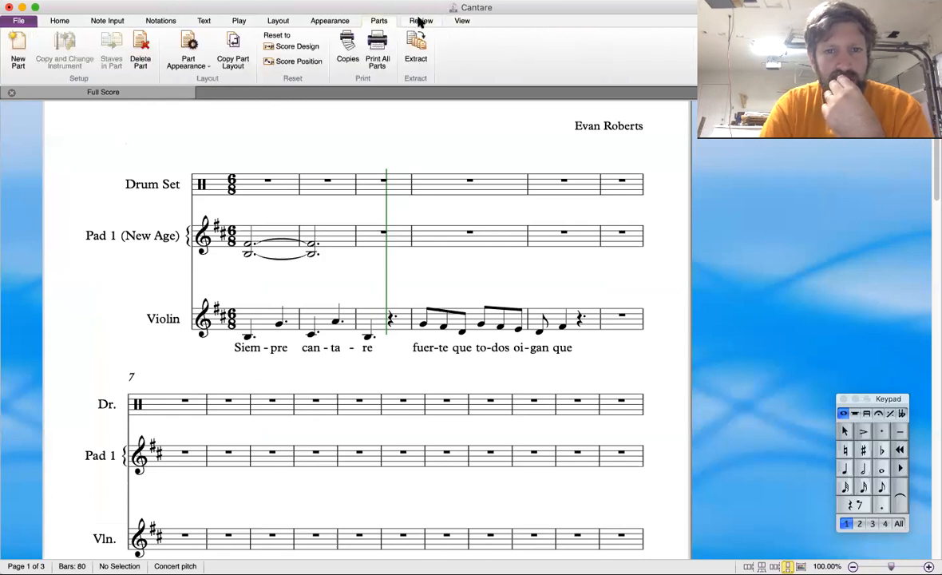
click(419, 20)
click(318, 19)
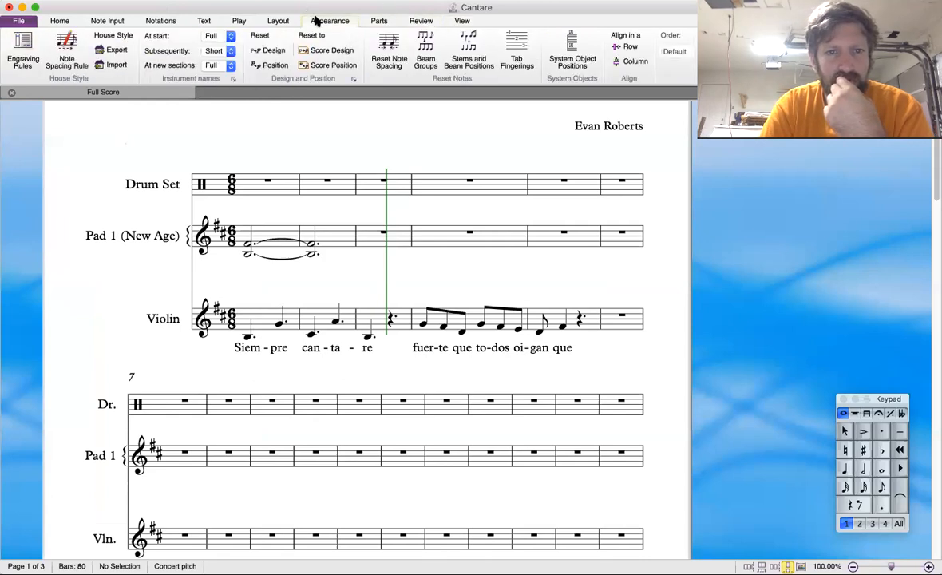
click(263, 22)
click(233, 20)
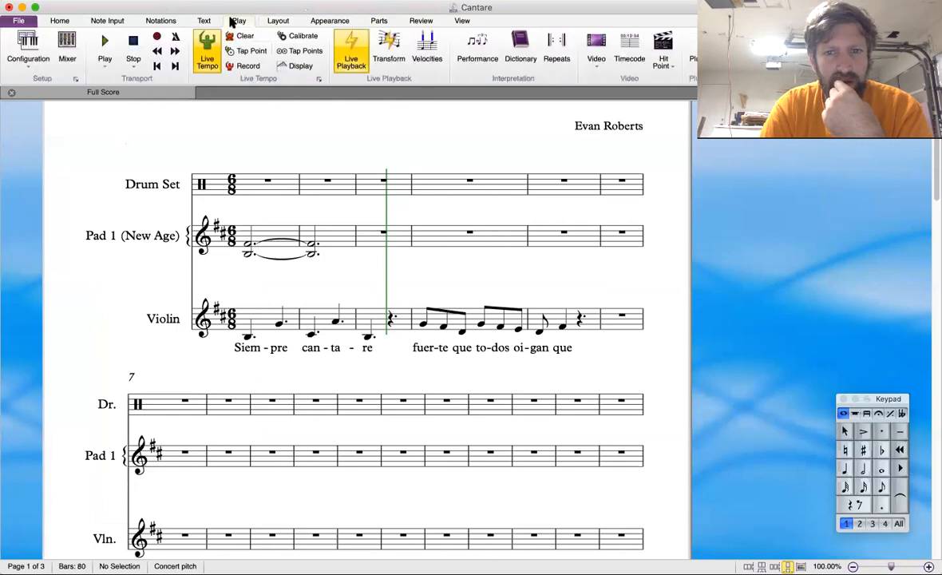
click(463, 23)
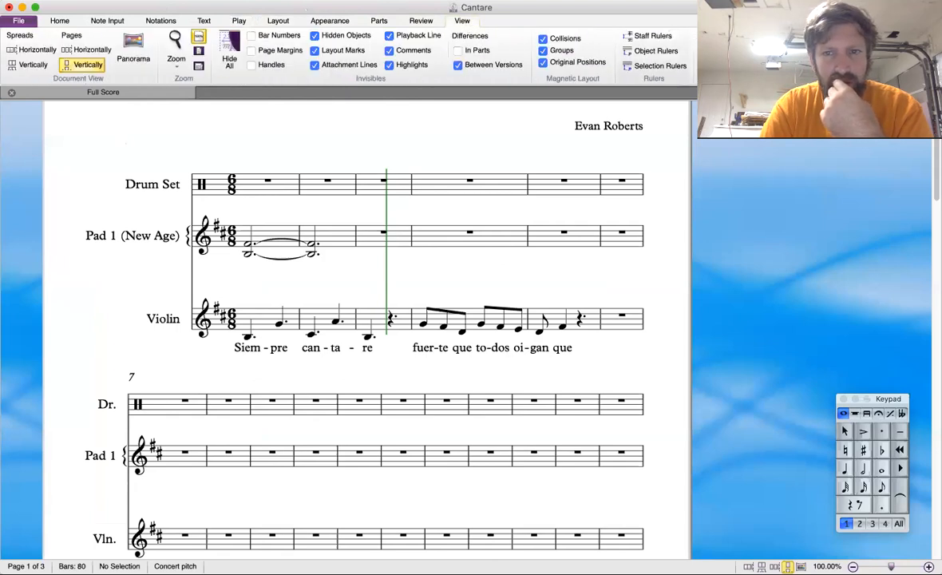
click(727, 161)
click(508, 8)
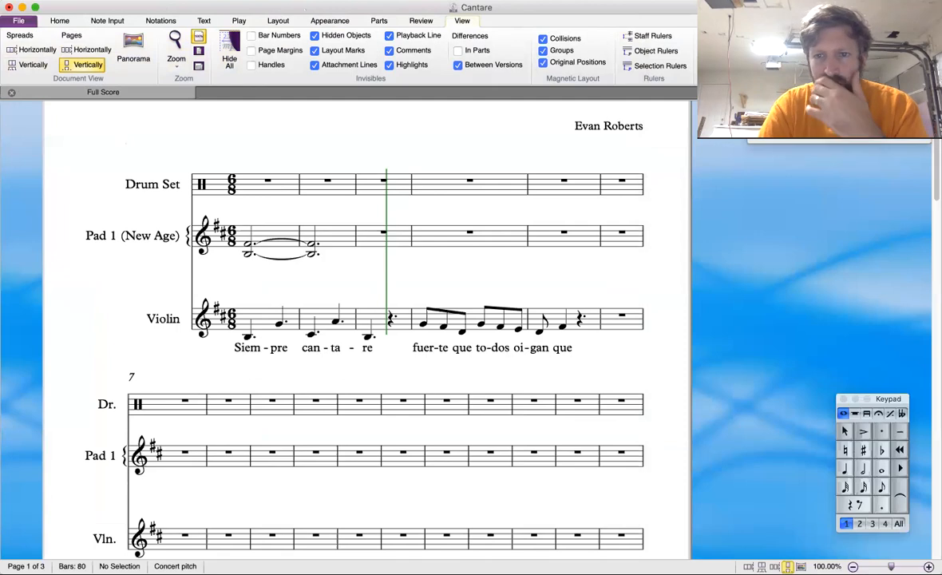
Step: Show the Ideas library and search it for "rock drum"
key(super+alt+i)
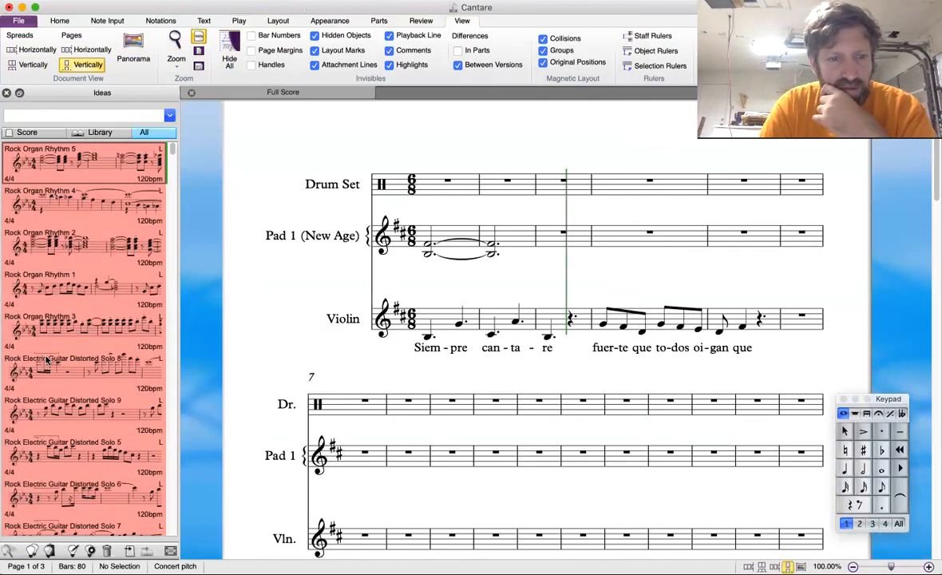
scroll(49, 325, down, 3)
click(68, 114)
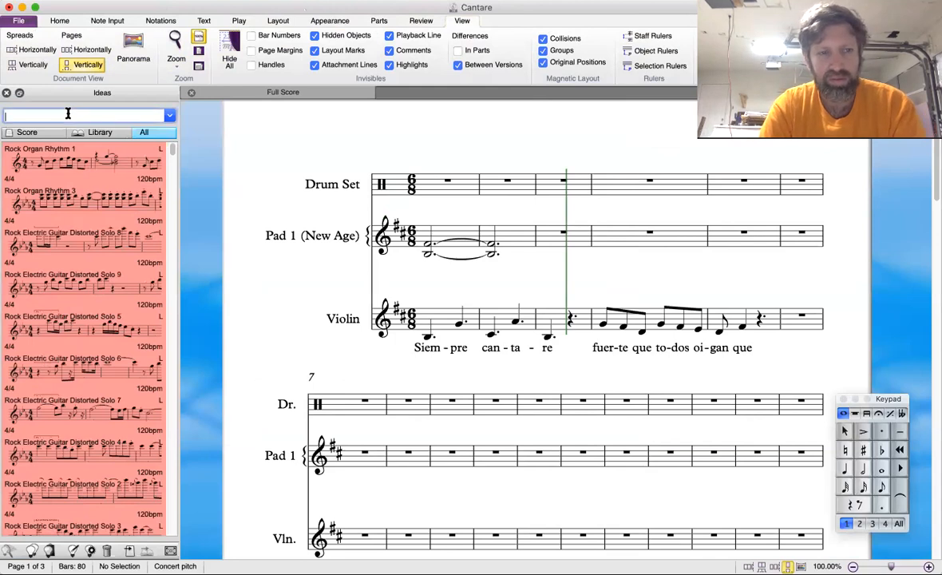
text(rock drum)
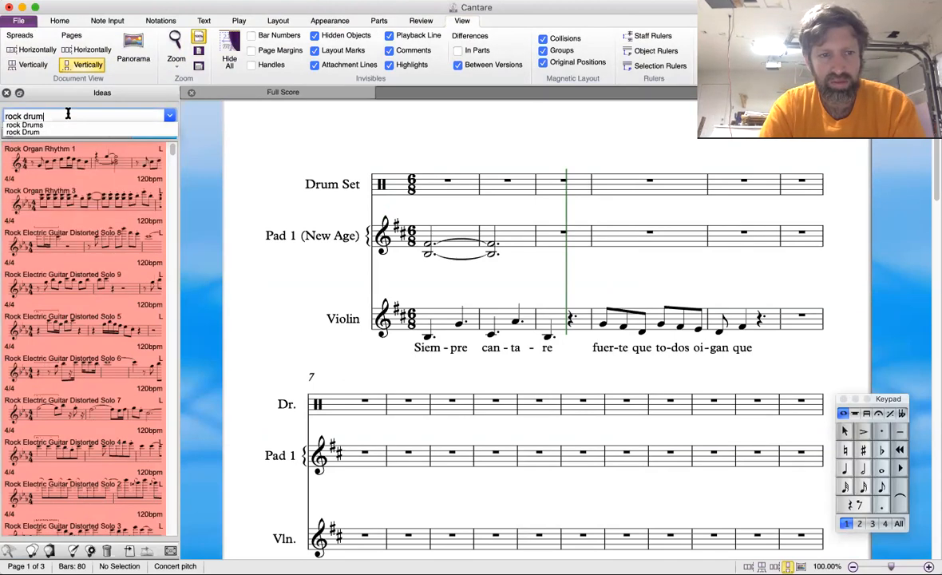
key(Return)
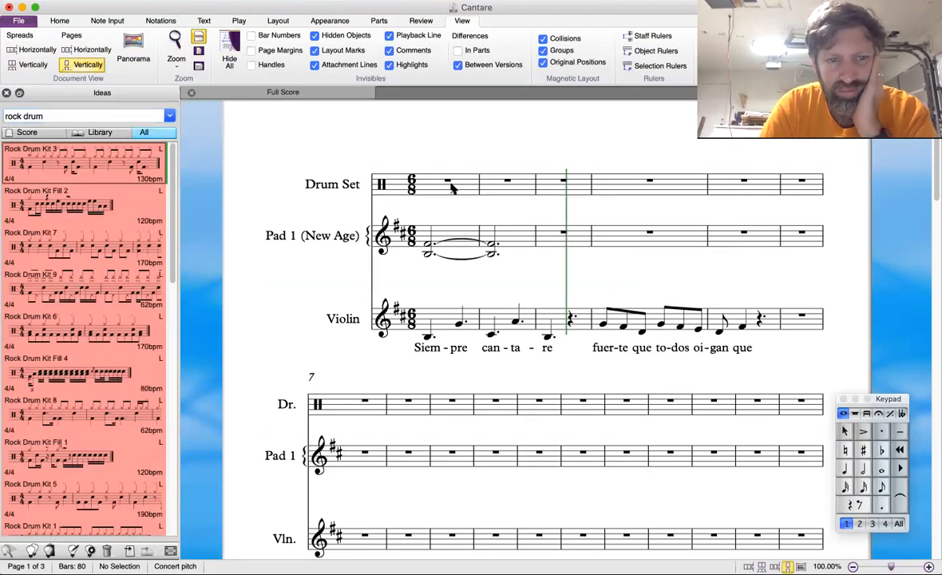
Step: Copy the Rock Drum Kit 3 idea and paste it into the Drum Set staff starting at bar 1
right_click(116, 165)
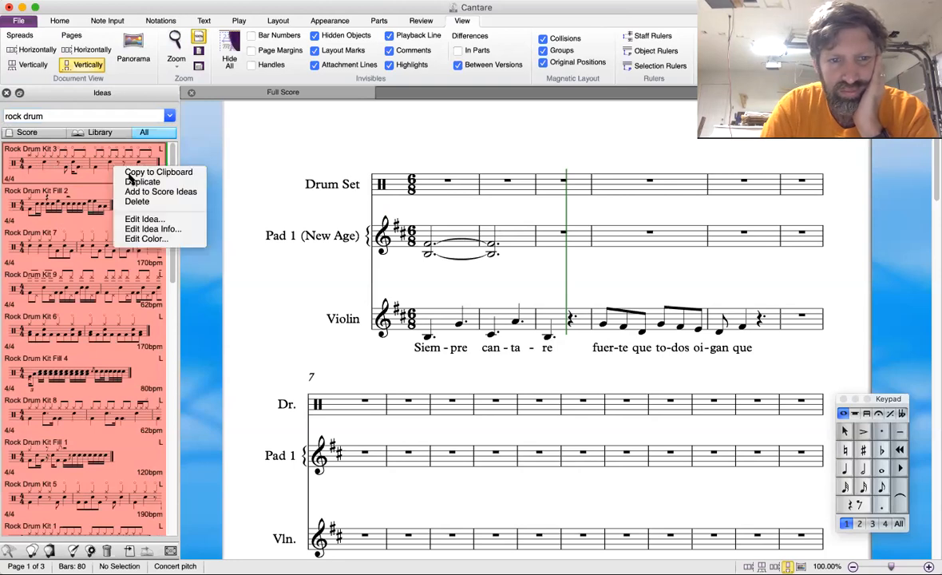
click(129, 174)
click(452, 188)
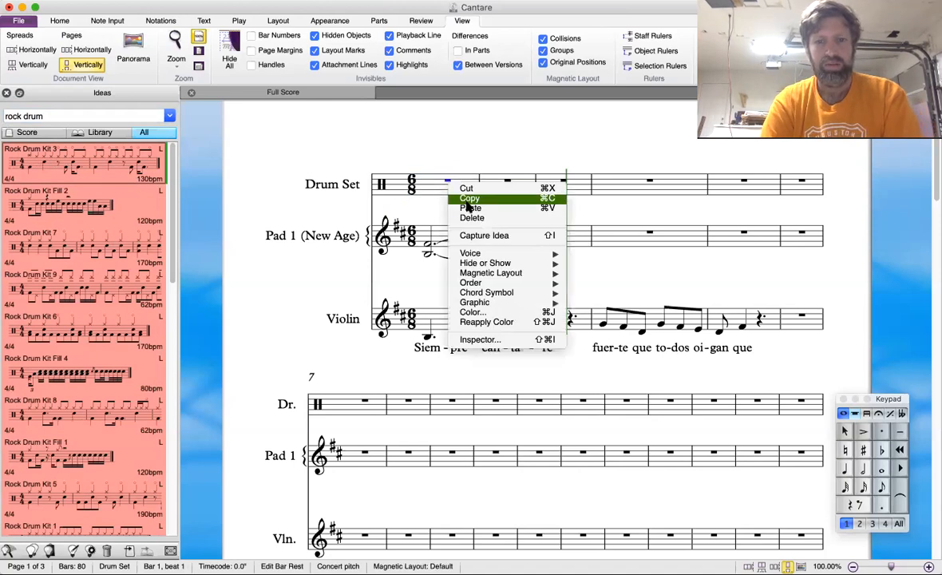
click(470, 208)
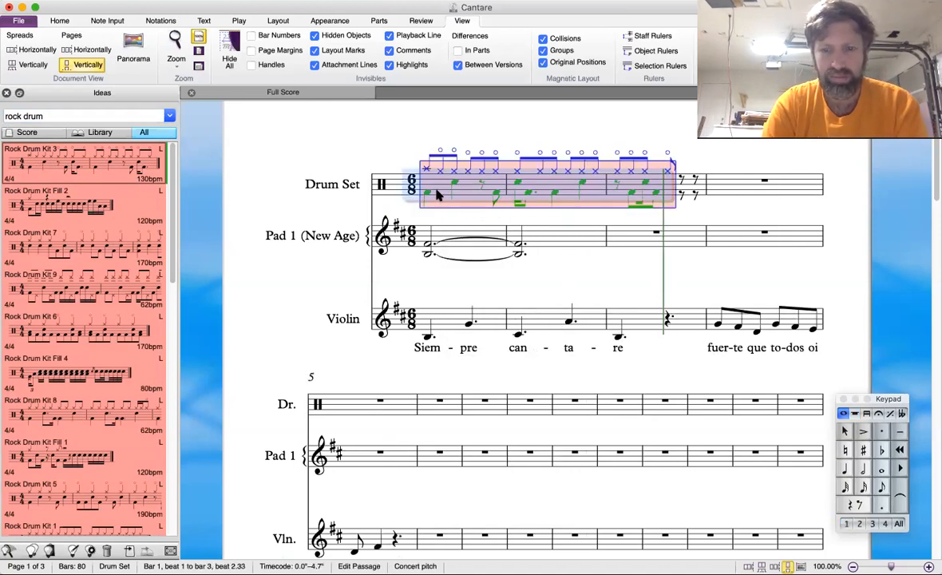
Step: Play back the opening bars to hear the pasted drum pattern, and stop playback
key(p)
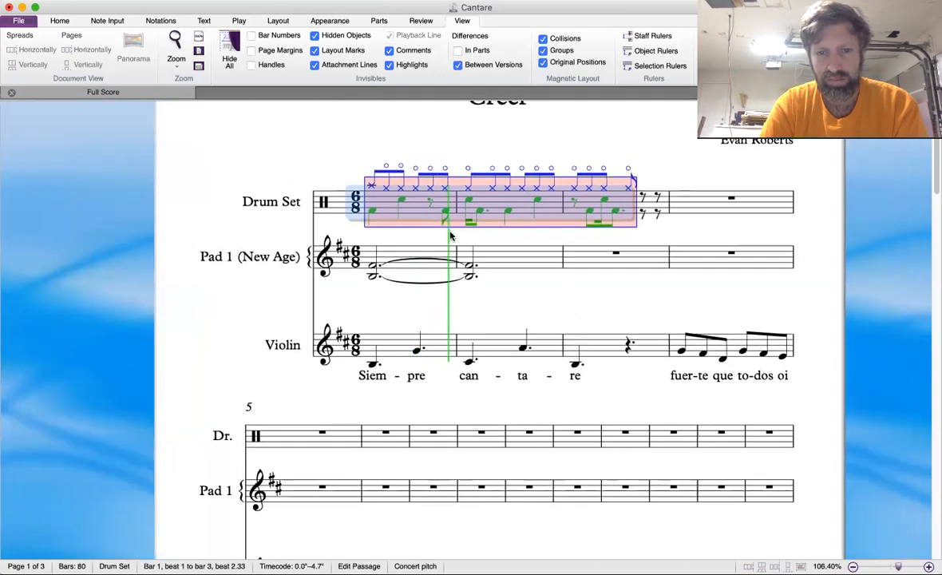
key(Escape)
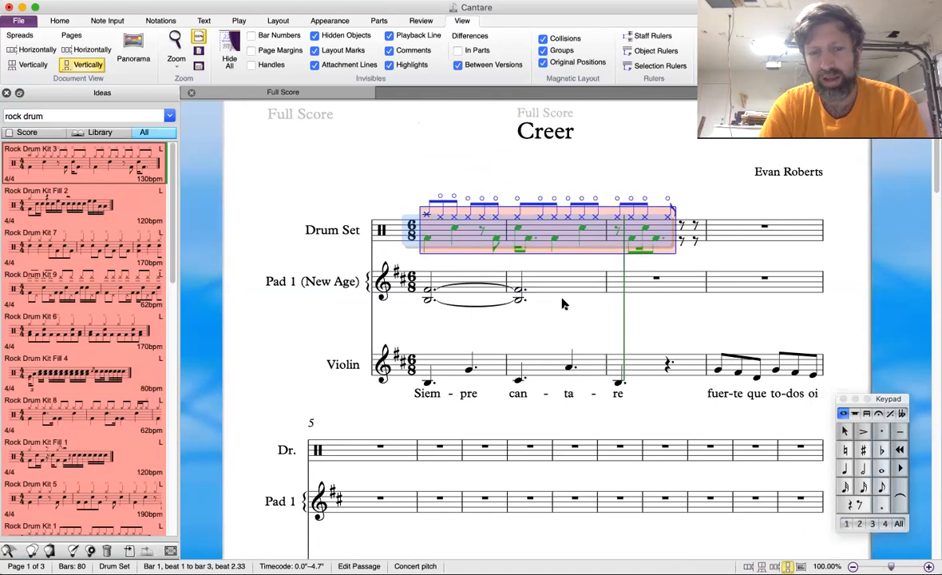
scroll(563, 303, down, 1)
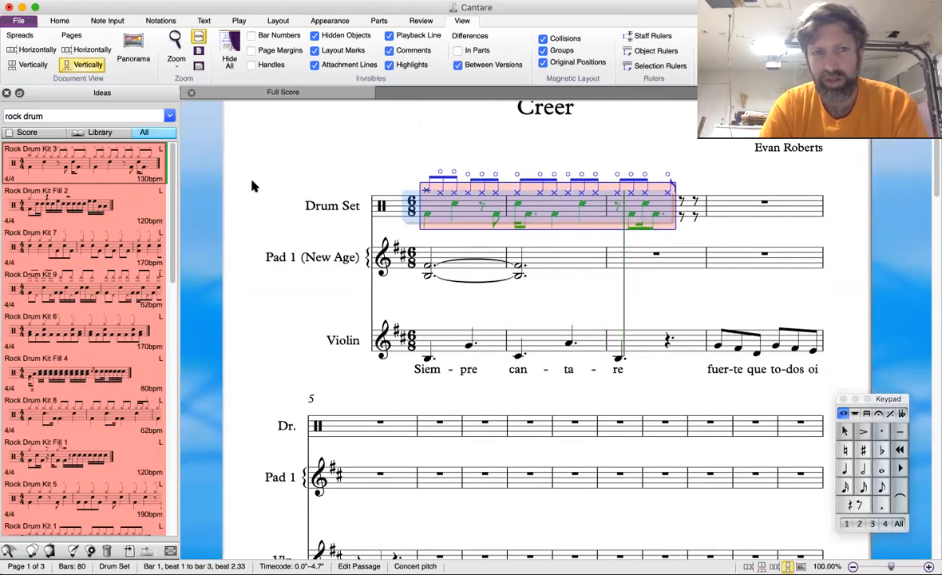
click(227, 20)
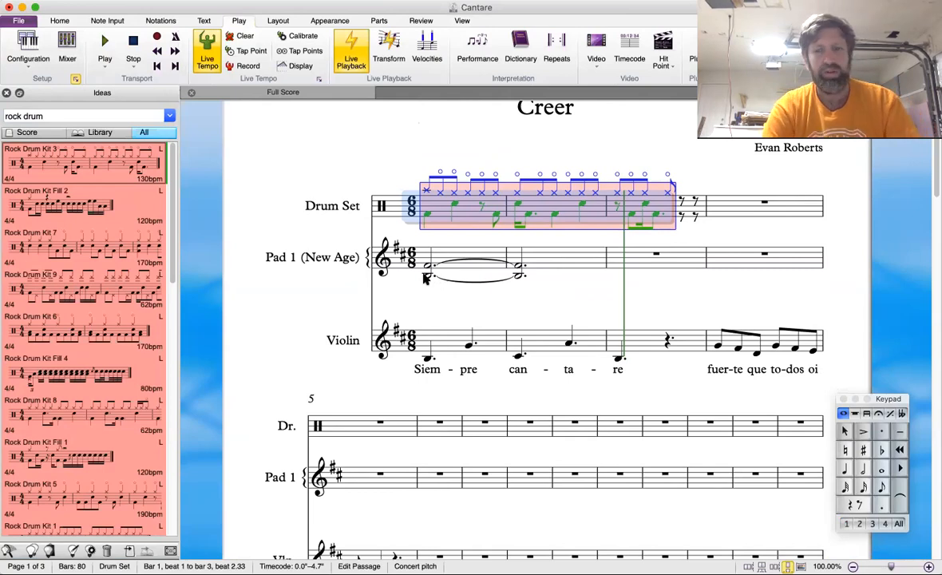
scroll(425, 278, down, 3)
scroll(612, 303, down, 3)
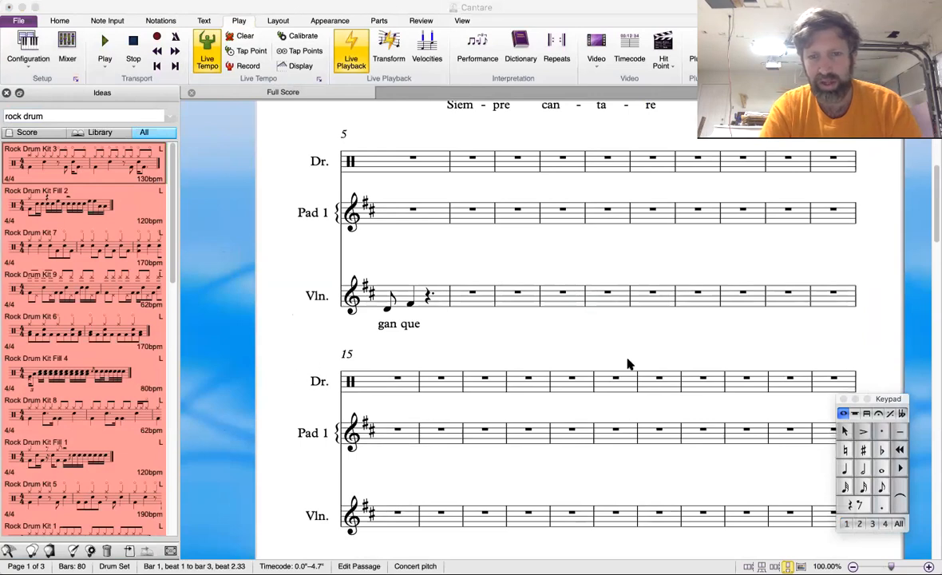
click(720, 492)
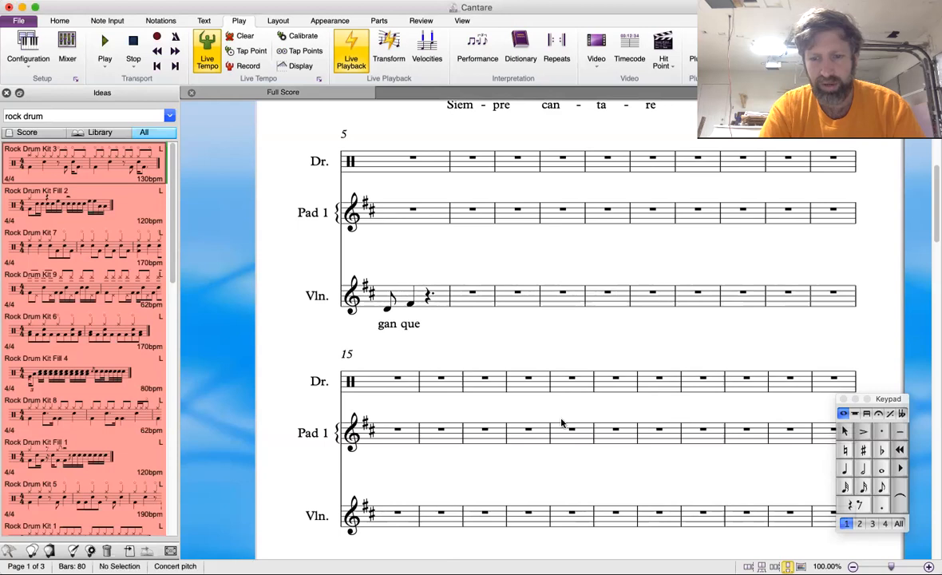
scroll(494, 275, up, 1)
Step: Open the mixer, check the drum set's playback device assignment, and close the mixer
key(m)
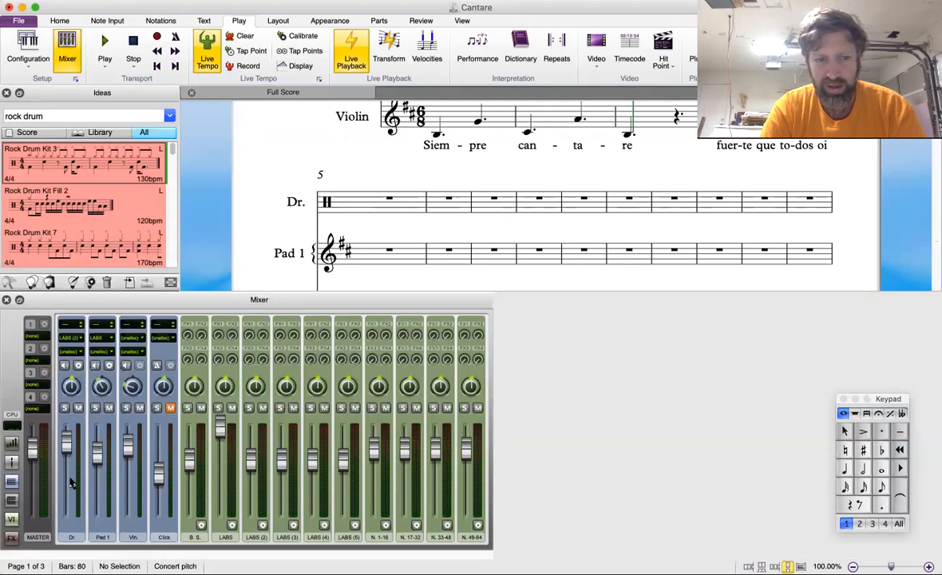
click(11, 443)
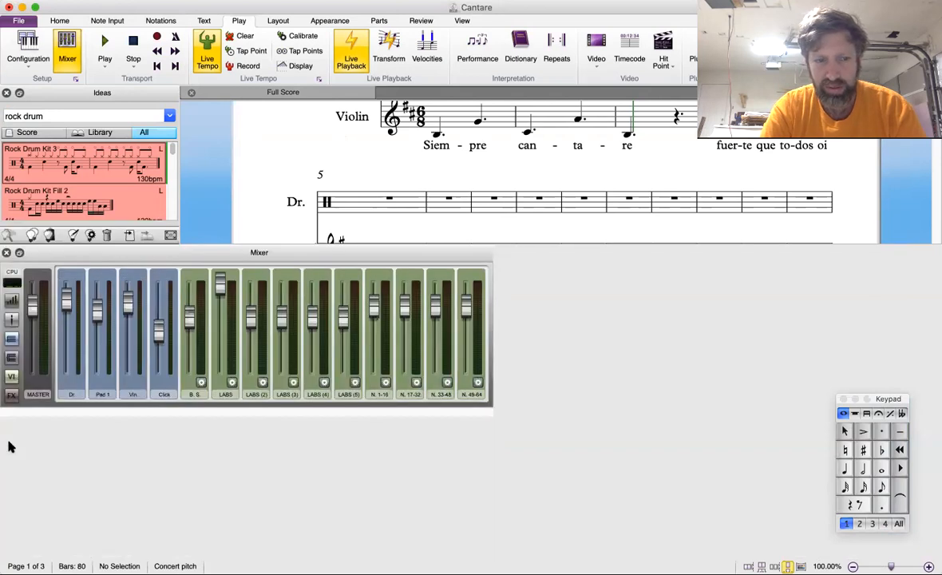
click(11, 442)
click(12, 443)
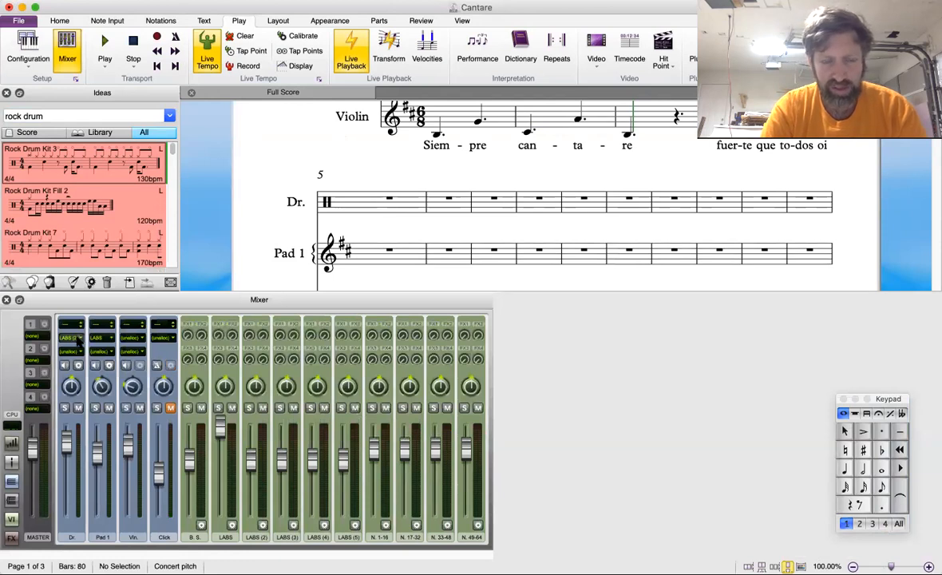
click(6, 301)
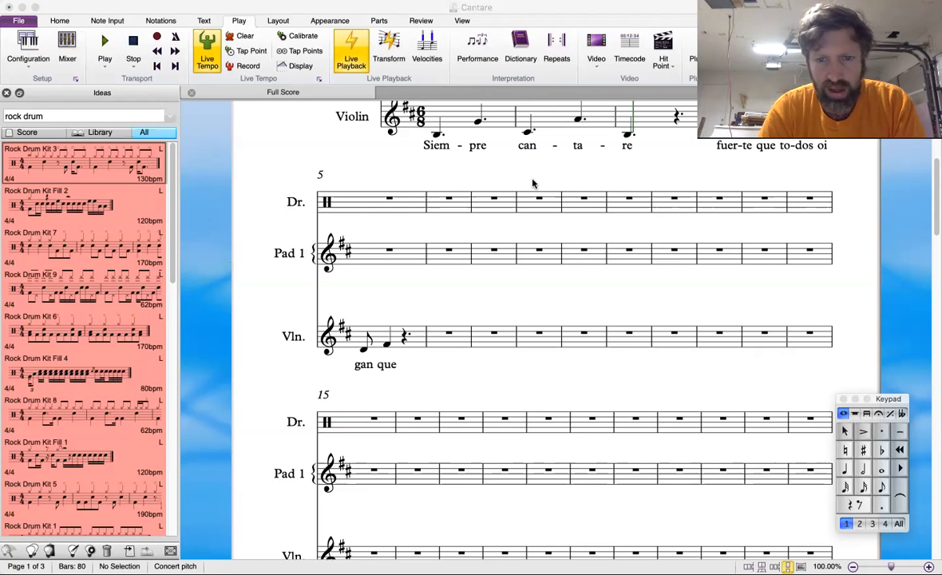
click(489, 166)
click(524, 196)
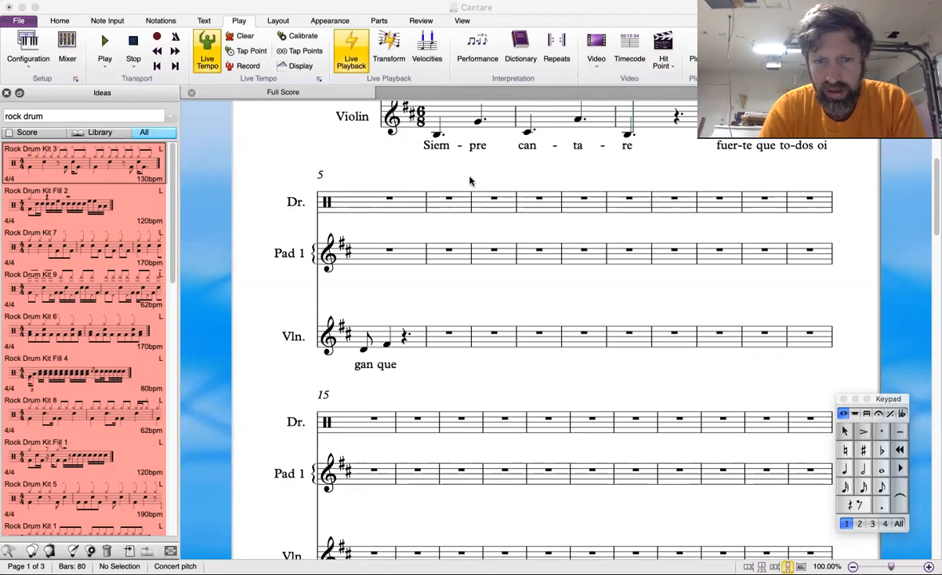
click(482, 491)
click(305, 296)
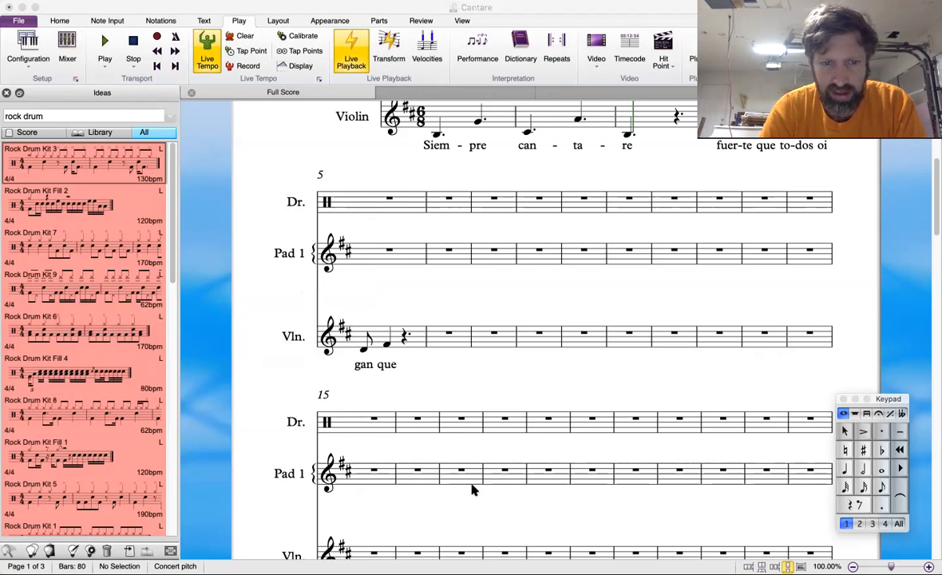
Step: Select the first bass drum note in bar 1 of the Drum Set staff and step through the notes to the start of bar 2
scroll(471, 490, up, 5)
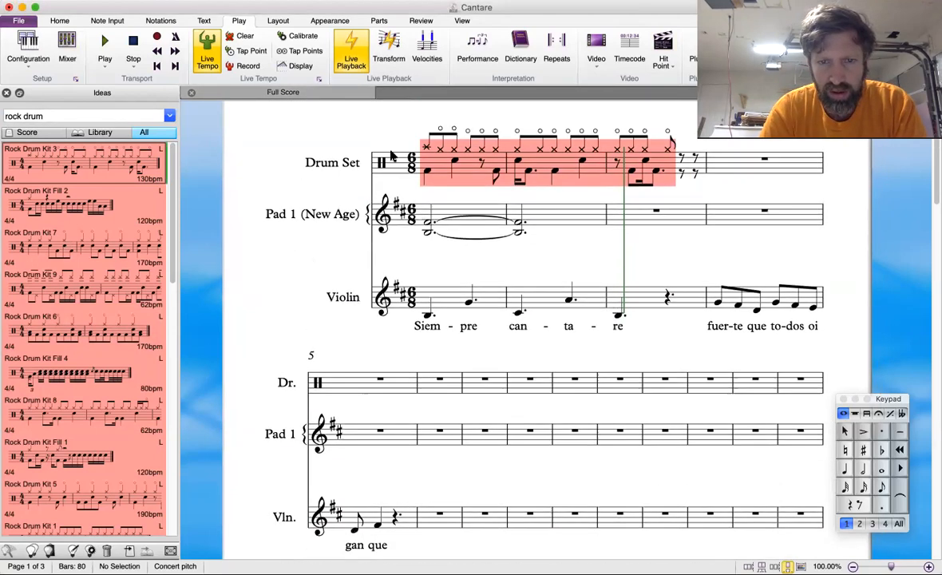
scroll(392, 156, up, 2)
click(427, 231)
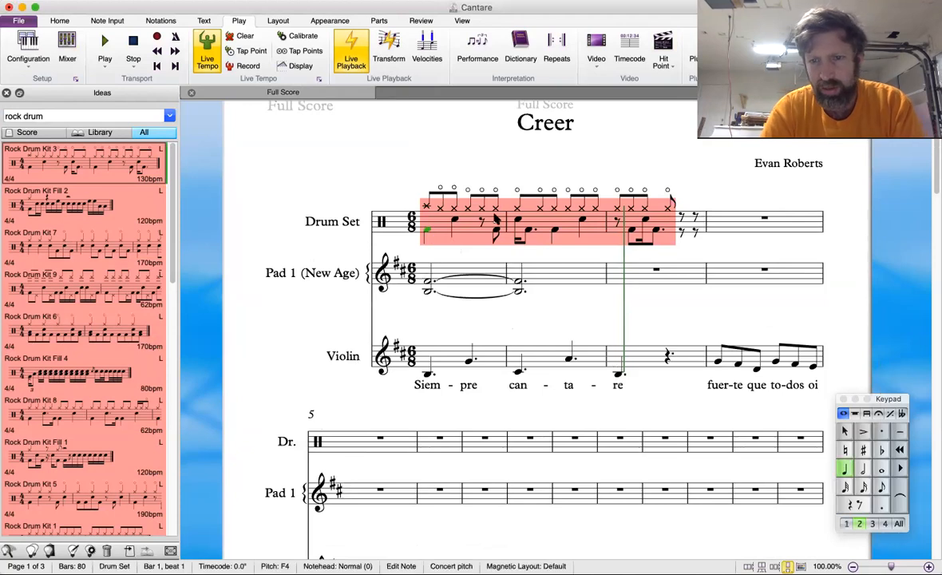
key(Right)
key(Right)
key(Right)
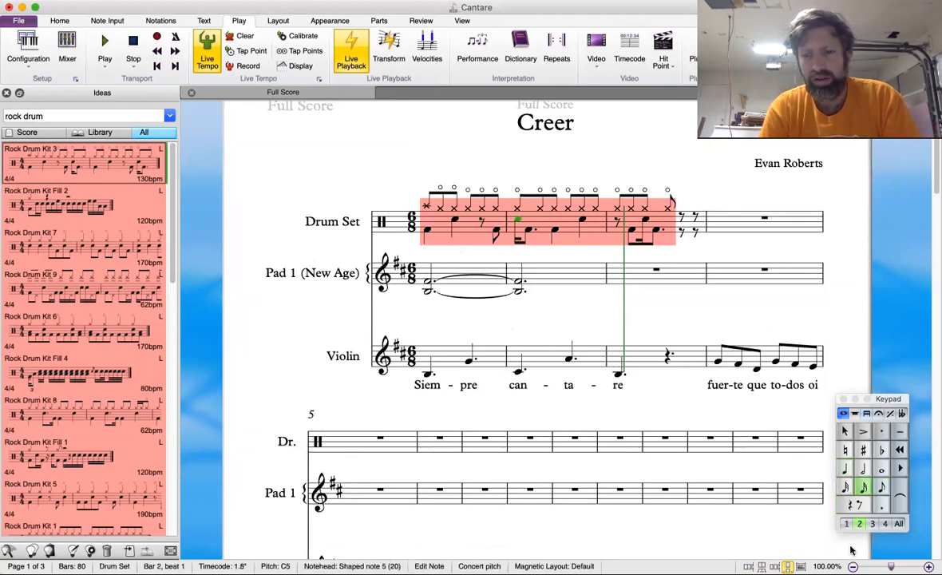